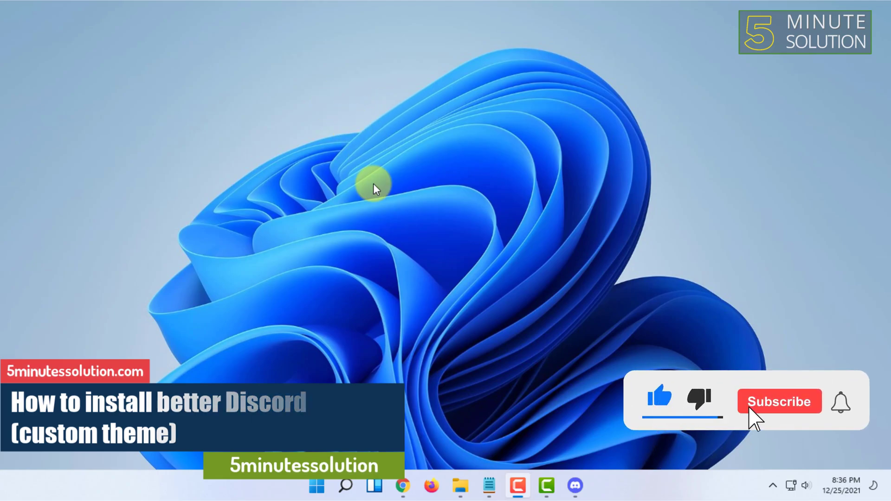
Step: Switch to Chrome, show the BetterDiscord home page and move its tab ahead of the Themes tab
click(402, 488)
click(70, 9)
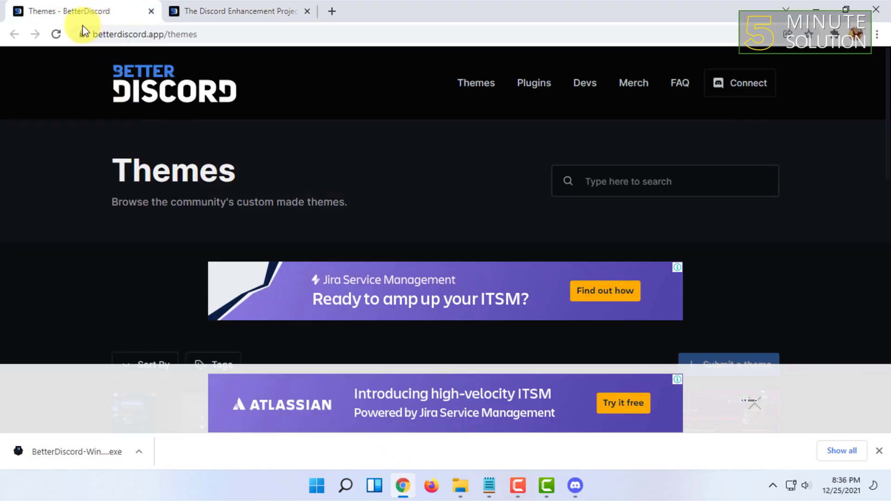
click(220, 7)
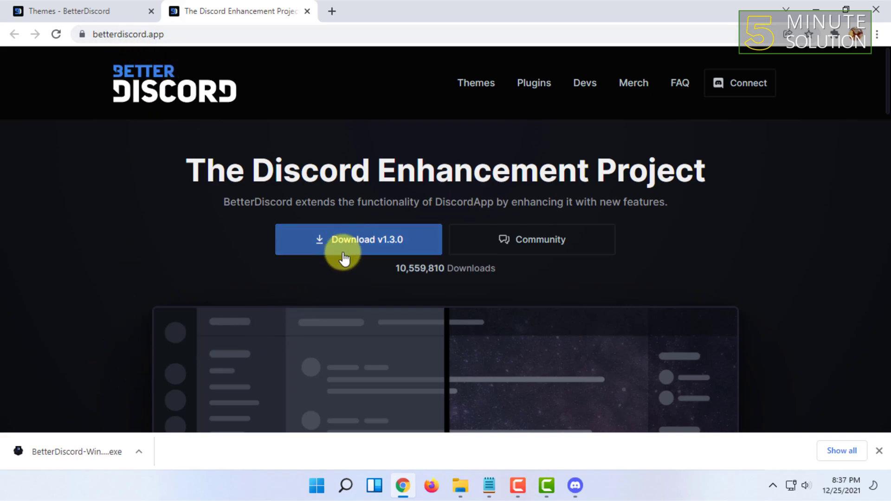
drag(229, 6, 101, 28)
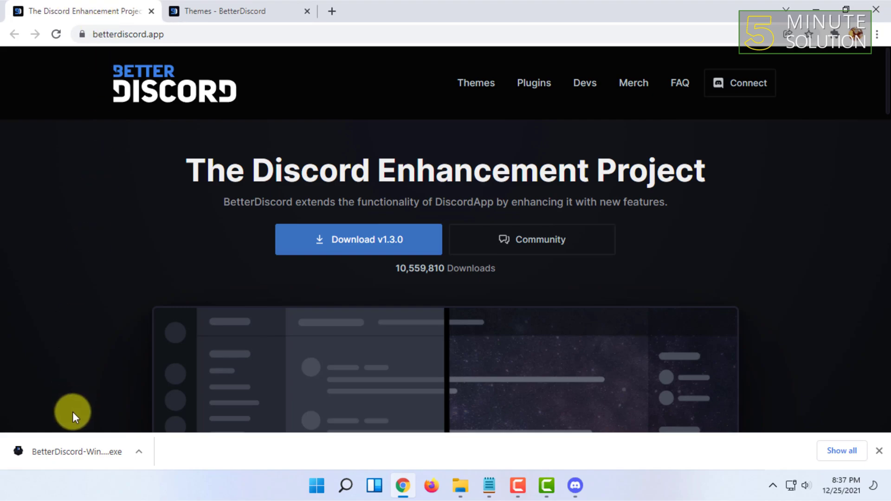
Step: Run the downloaded BetterDiscord Windows installer, dismiss the page's ad banner and bring the installer window to the front
click(74, 453)
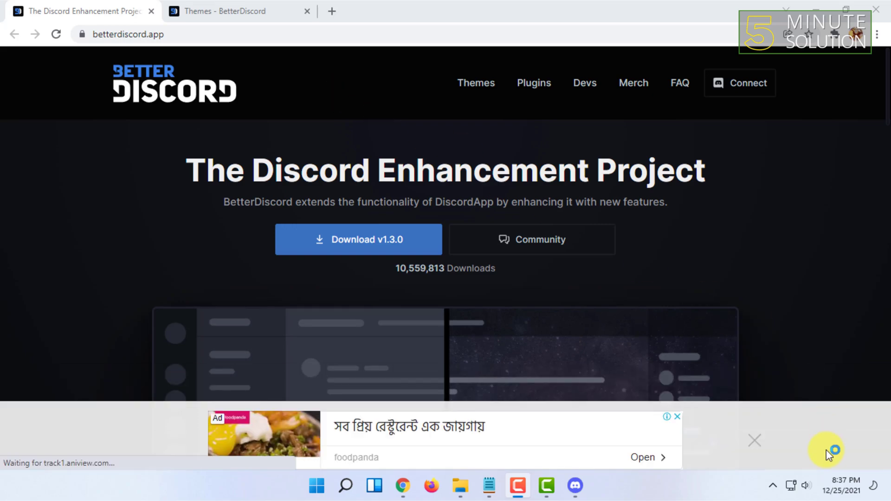
click(755, 440)
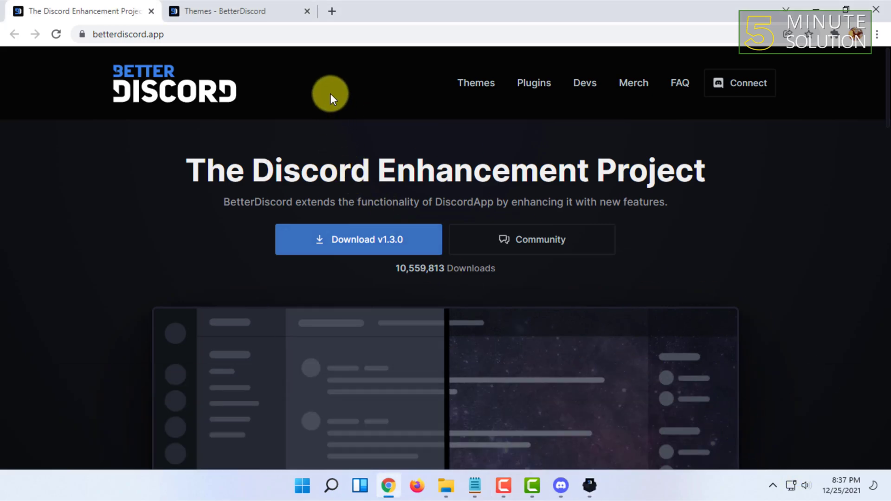
click(589, 486)
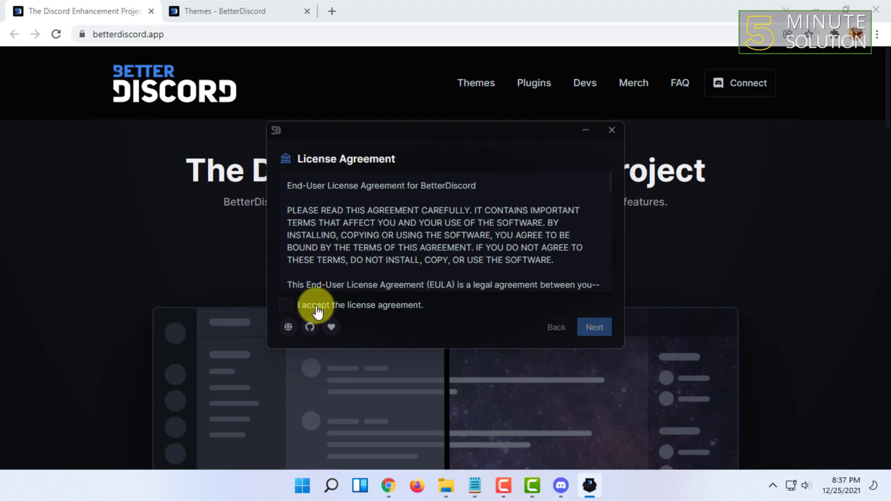
Step: Accept the license agreement and install BetterDiscord for the regular Discord version
click(594, 328)
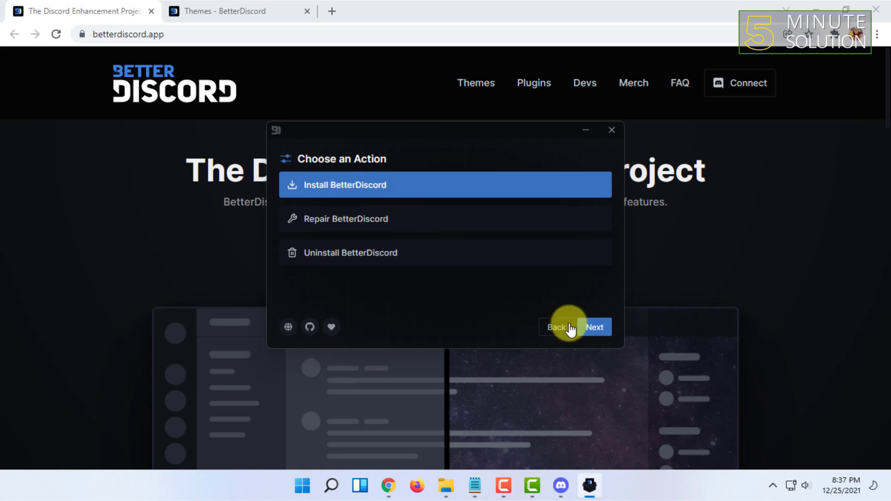
click(597, 328)
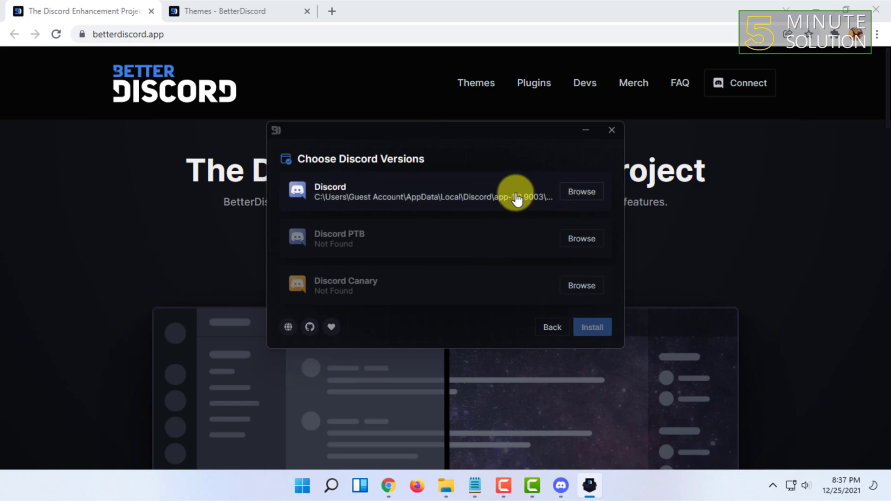
click(571, 200)
click(490, 198)
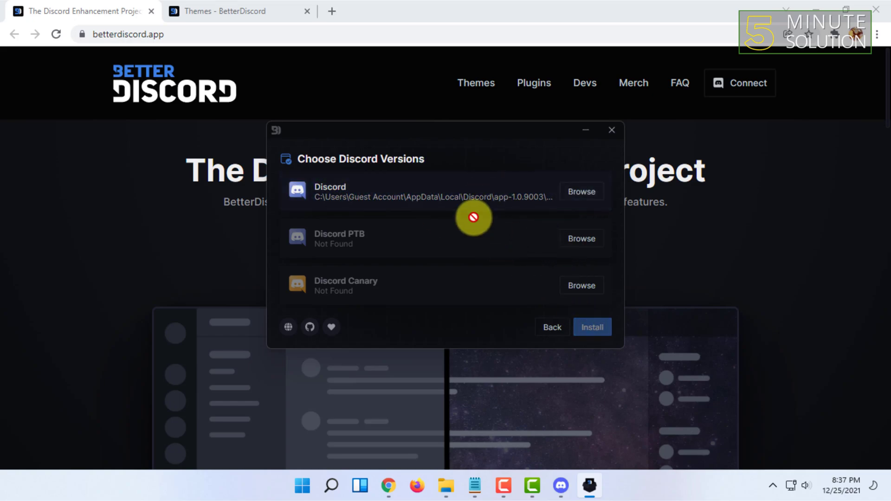
click(441, 196)
click(595, 328)
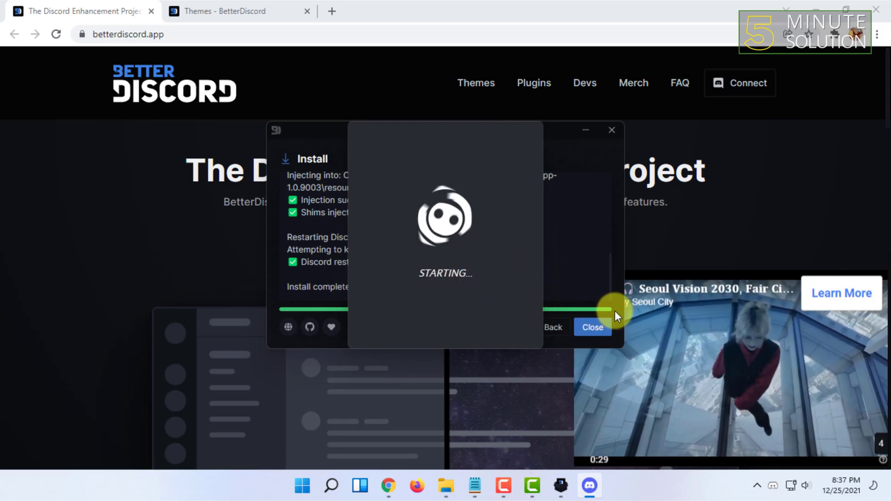
Step: Return to the BetterDiscord installer, close it after the installation and minimize the browser window
click(715, 361)
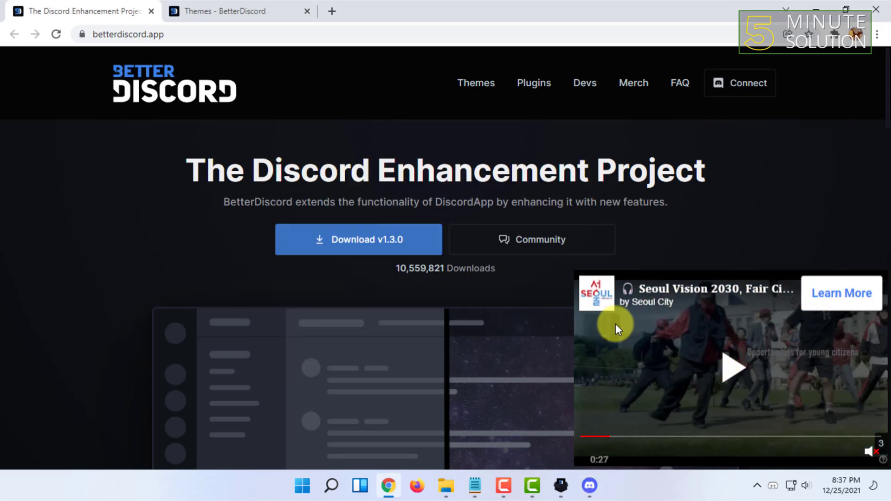
click(567, 484)
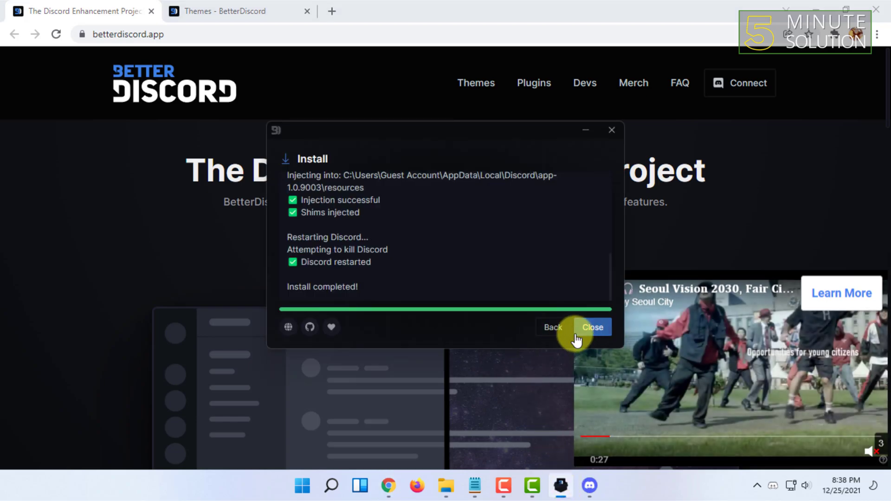
drag(285, 287, 360, 286)
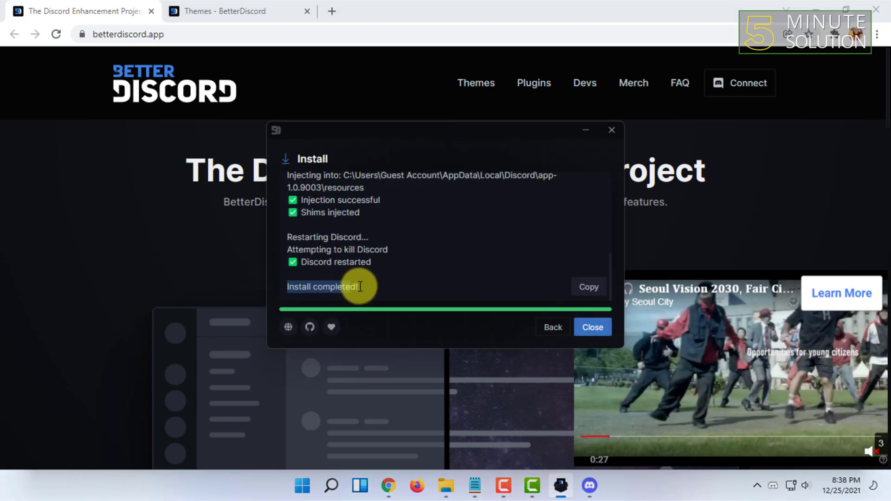
click(593, 328)
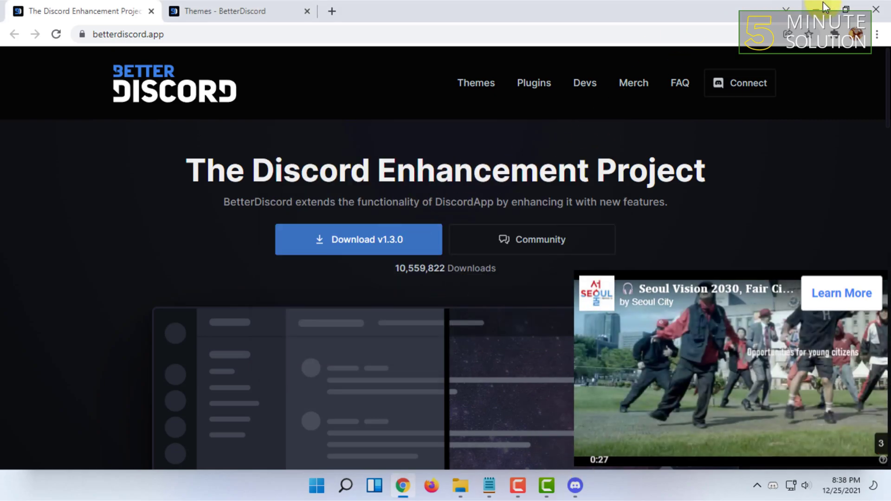
click(823, 2)
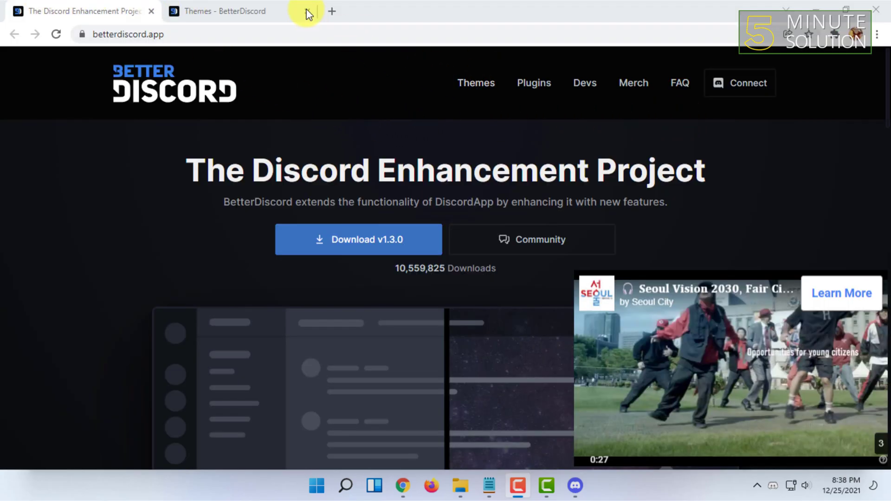
Step: Switch to the BetterDiscord Themes page, close the home page tab and dismiss the ad banner
click(250, 11)
click(151, 11)
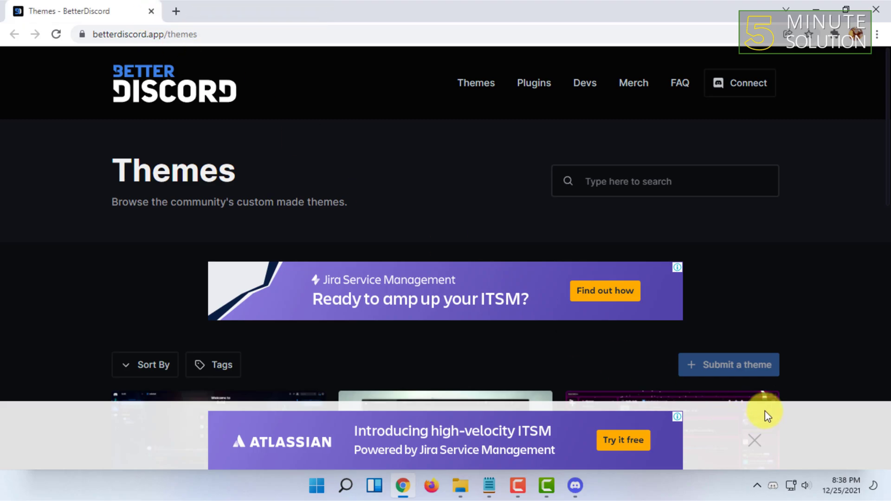
click(757, 441)
Step: Browse the community themes and download the Frosted Glass theme
scroll(446, 284, down, 4)
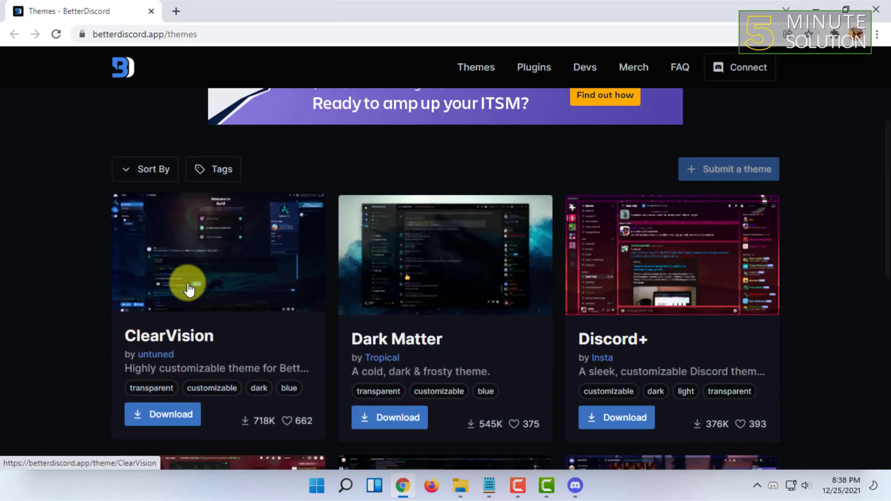
scroll(193, 283, down, 3)
scroll(280, 273, up, 3)
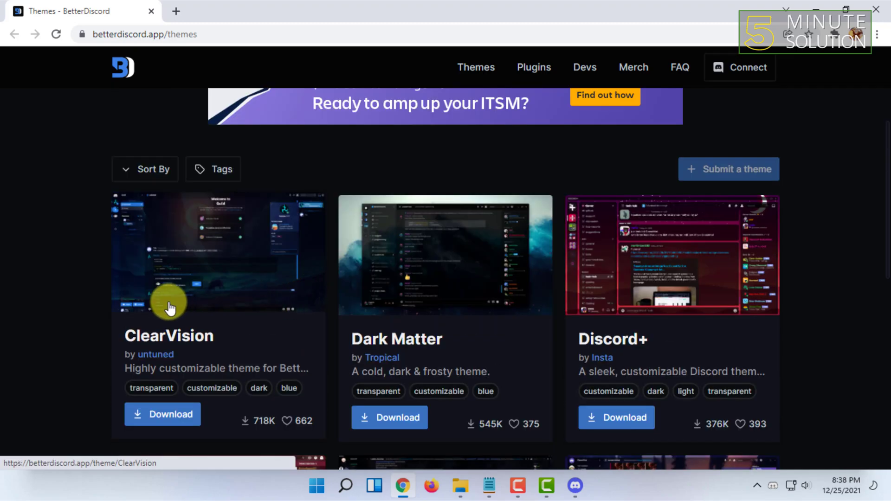
scroll(348, 305, down, 3)
scroll(507, 294, down, 3)
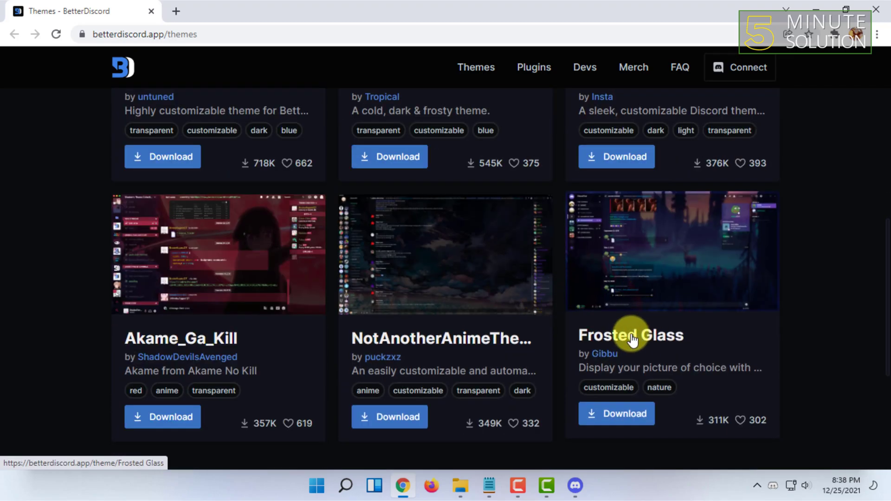
click(625, 420)
click(622, 139)
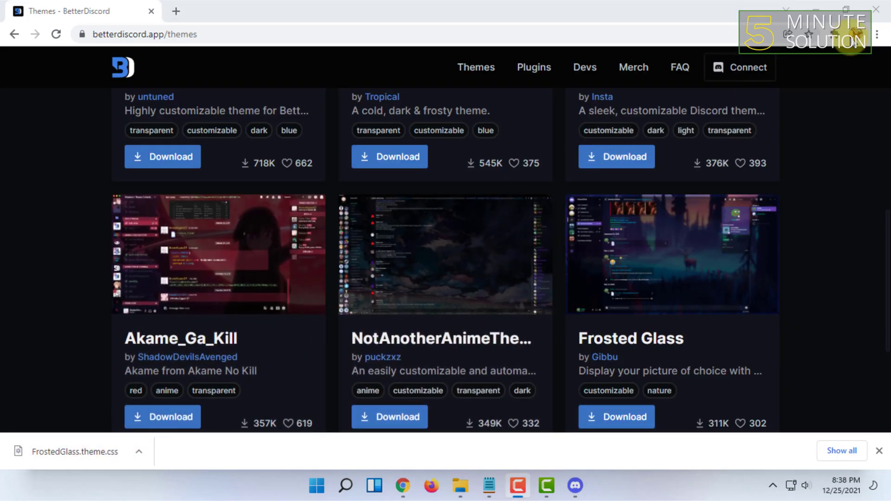
Step: Switch to Discord, reopen the user settings on the My Account page and maximize the window
click(575, 485)
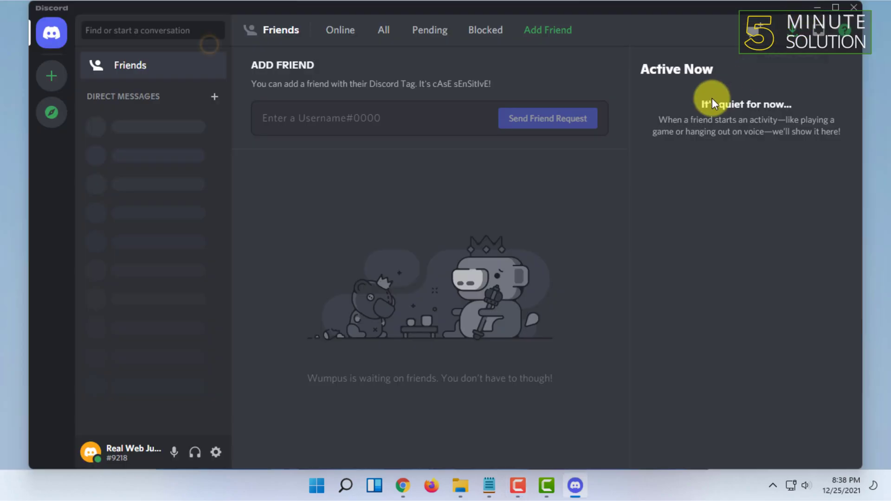
click(403, 486)
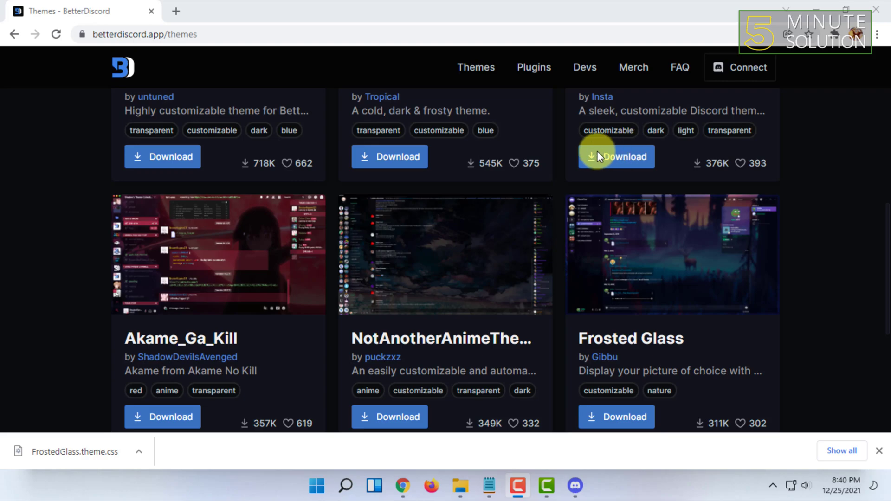
click(576, 486)
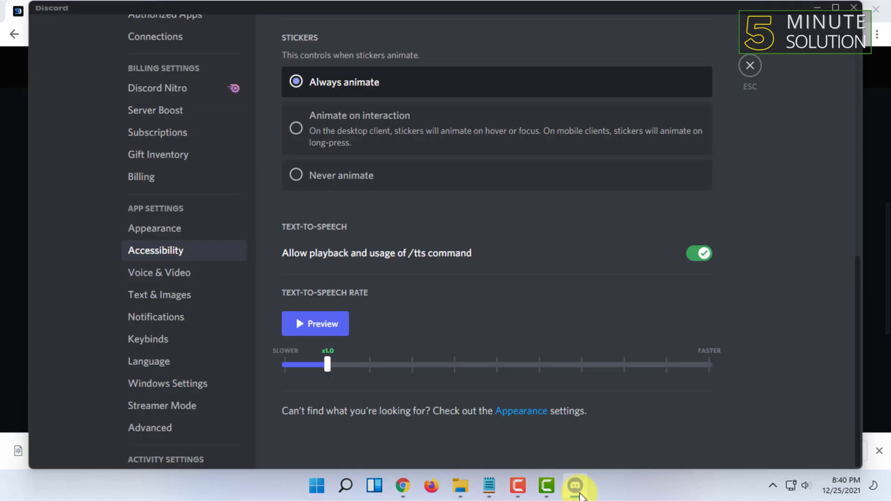
scroll(149, 279, up, 3)
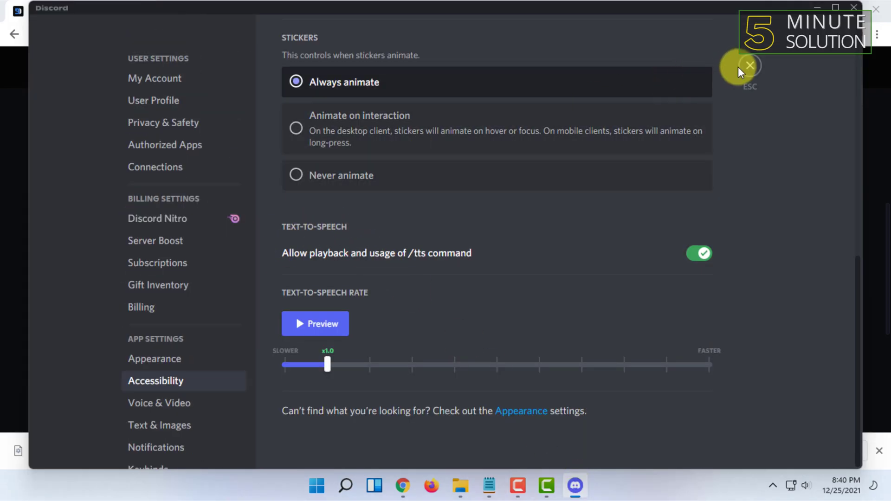
click(751, 66)
click(218, 470)
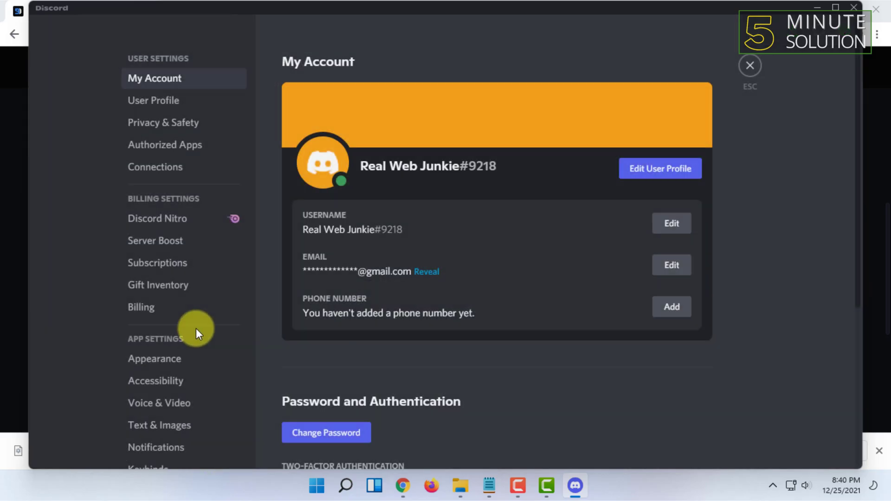
click(836, 8)
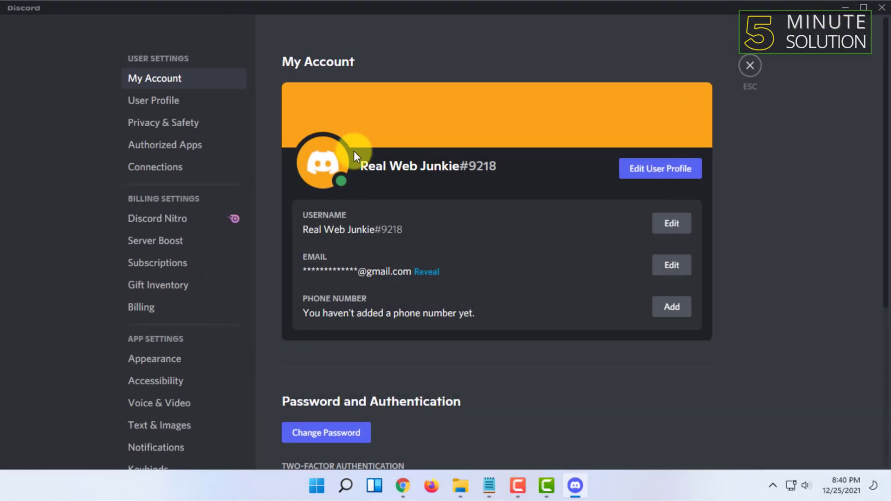
Step: Open the BetterDiscord Themes settings and bring up the themes folder in File Explorer
scroll(200, 278, down, 8)
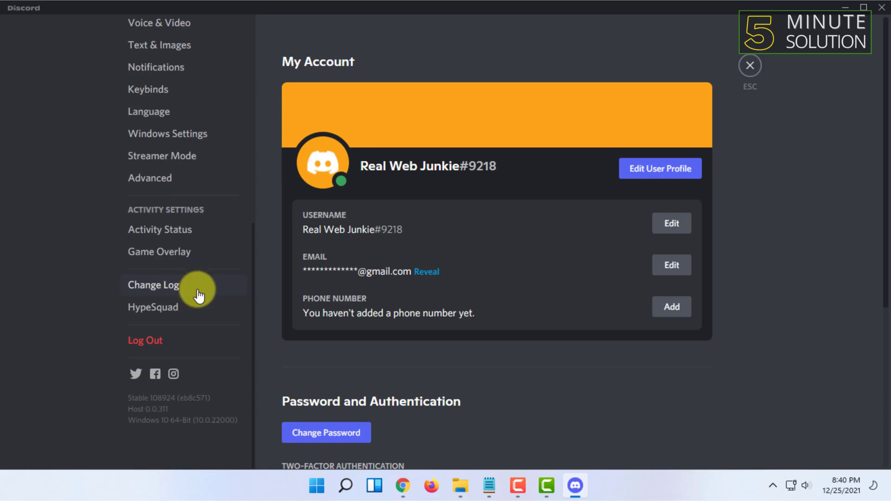
scroll(214, 208, up, 2)
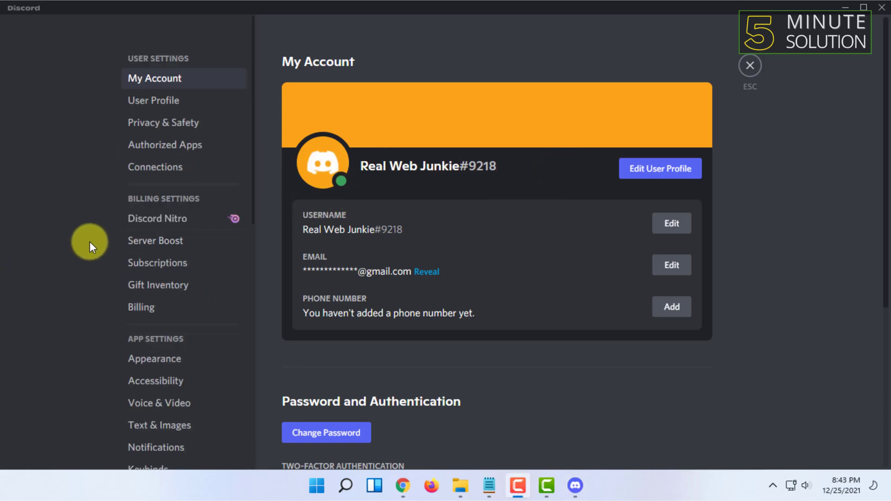
scroll(90, 241, down, 6)
scroll(139, 218, down, 2)
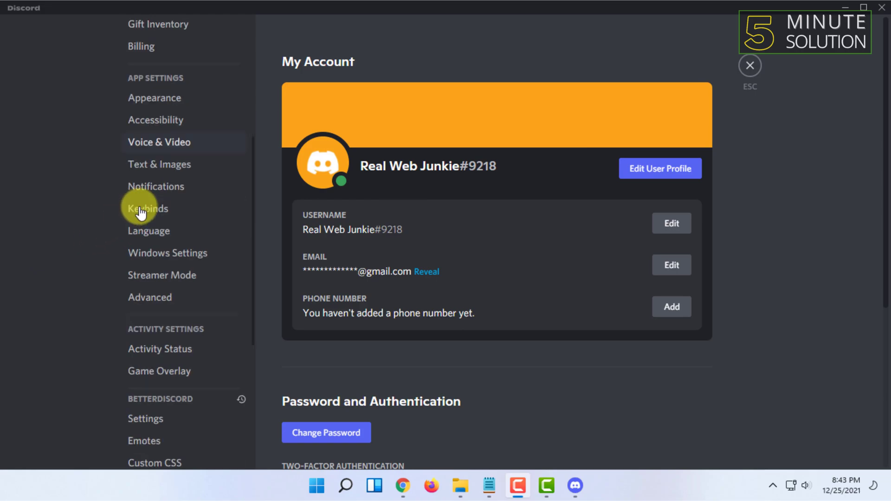
scroll(167, 191, down, 4)
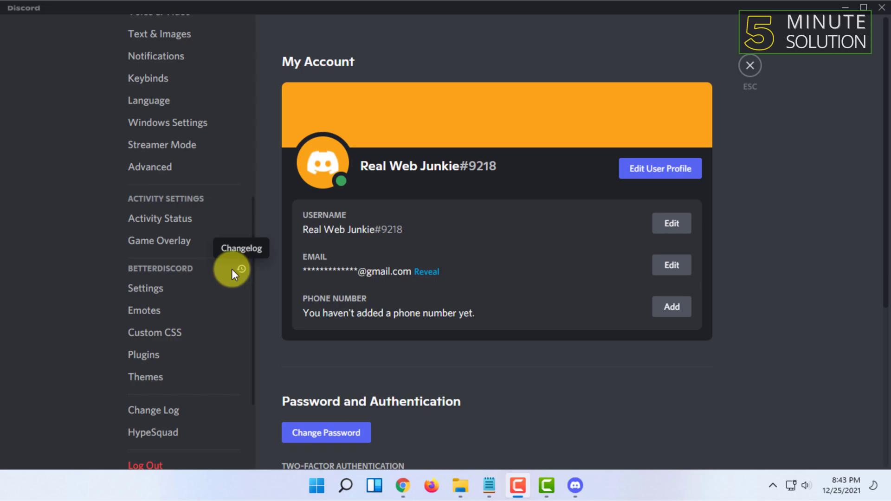
click(166, 383)
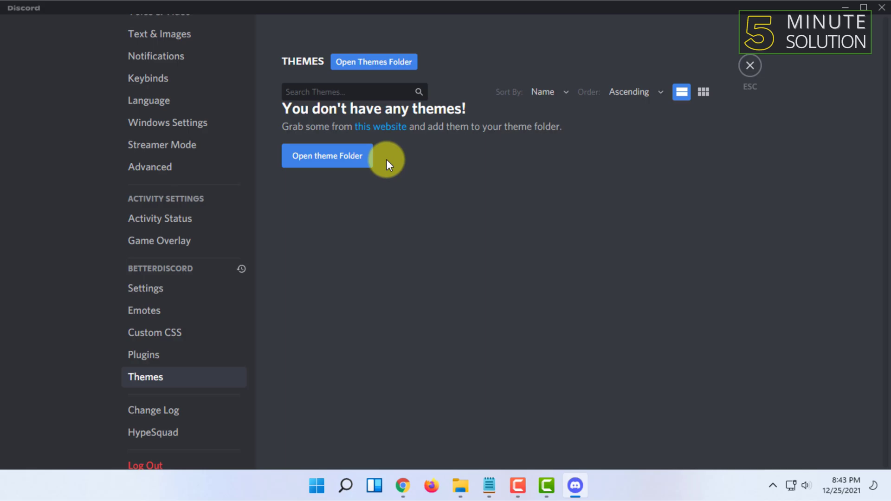
mouse_move(466, 482)
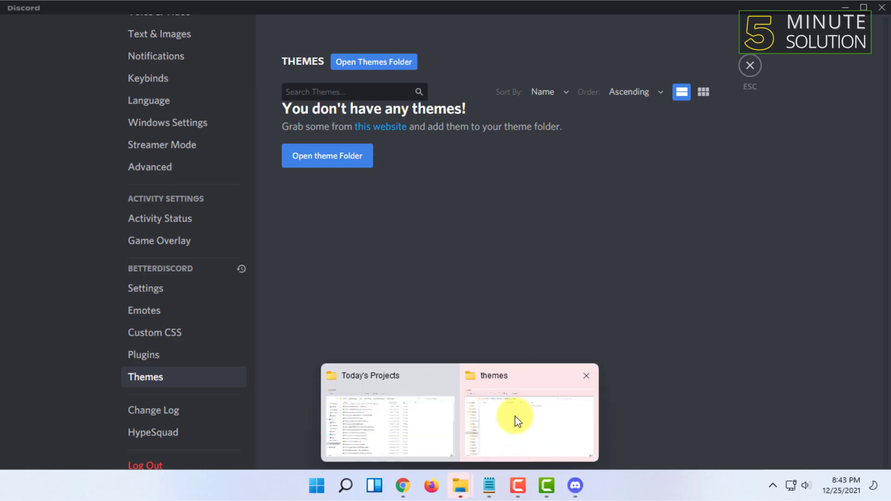
click(534, 420)
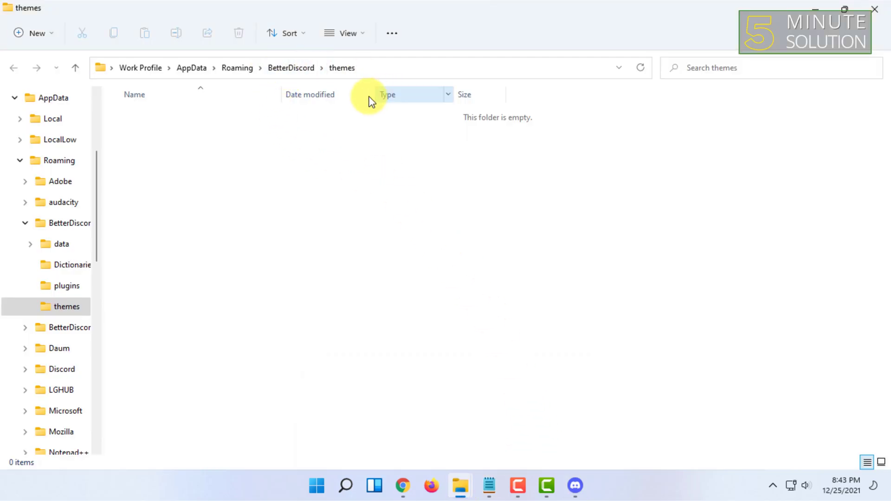
Step: Switch to Chrome and show the downloaded FrostedGlass.theme.css in its Downloads folder
click(403, 486)
mouse_move(124, 462)
mouse_down()
mouse_move(75, 455)
mouse_move(140, 449)
mouse_move(113, 451)
mouse_move(127, 453)
mouse_up()
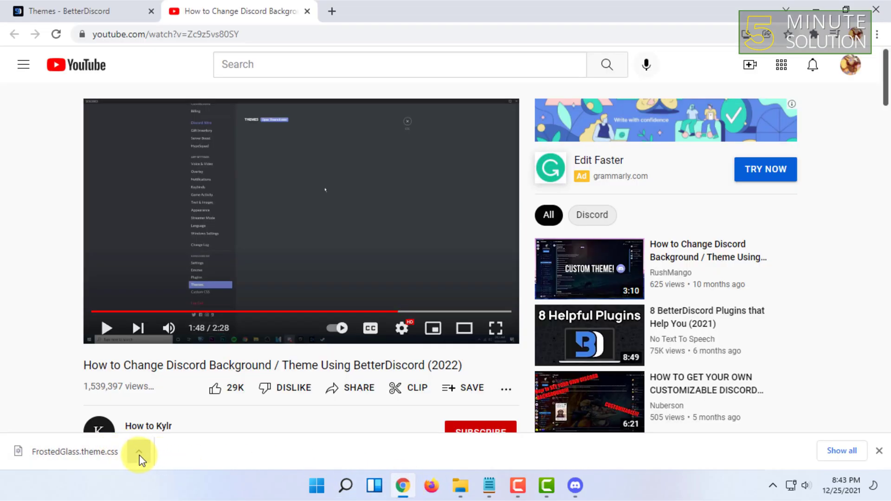
click(139, 453)
click(191, 411)
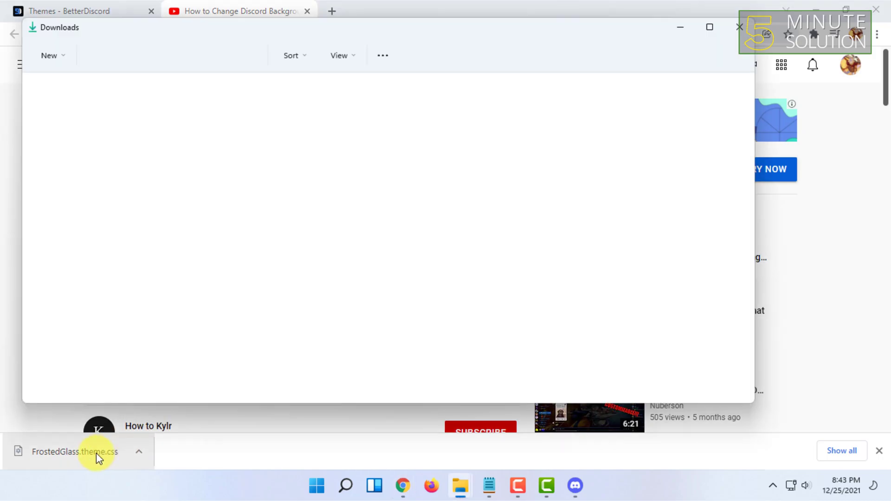
Step: Copy the FrostedGlass.theme file from Downloads into the BetterDiscord themes folder, and minimize that folder's window
right_click(172, 163)
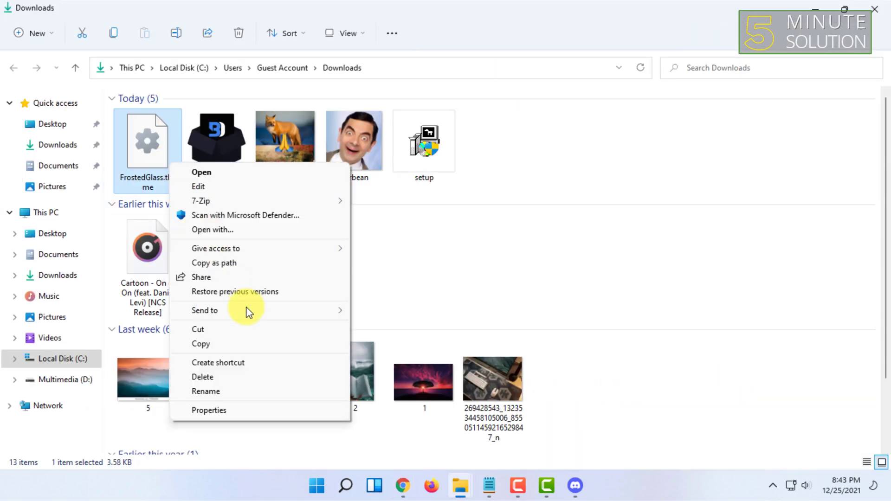
click(256, 344)
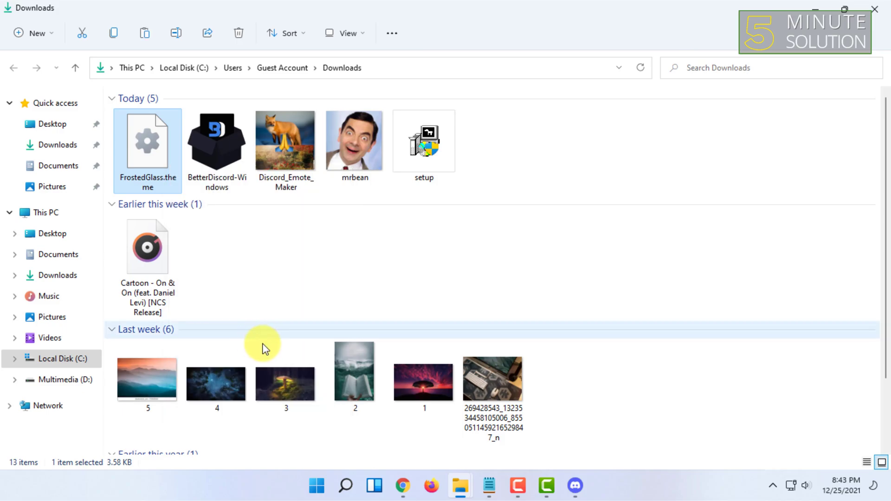
mouse_move(461, 488)
click(450, 408)
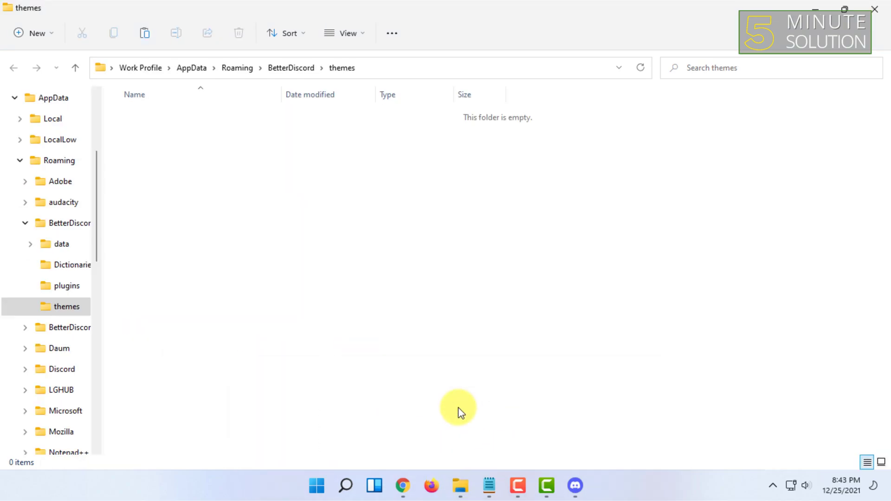
right_click(297, 191)
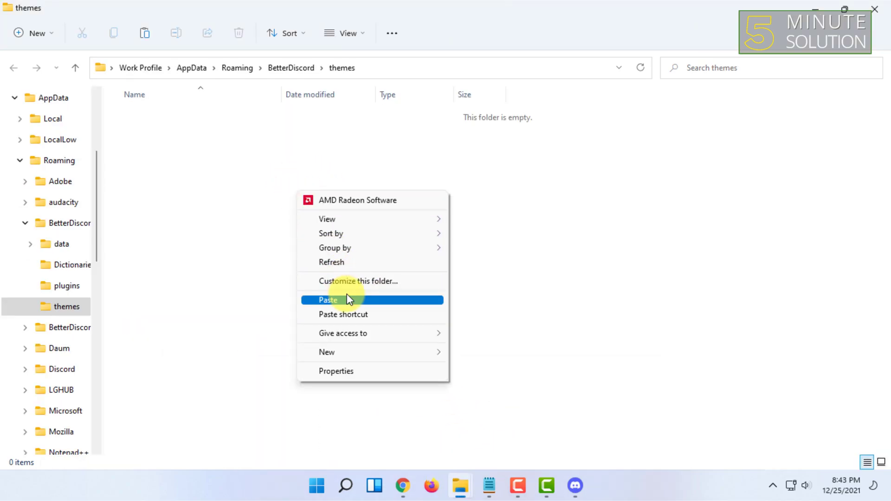
click(348, 297)
click(365, 303)
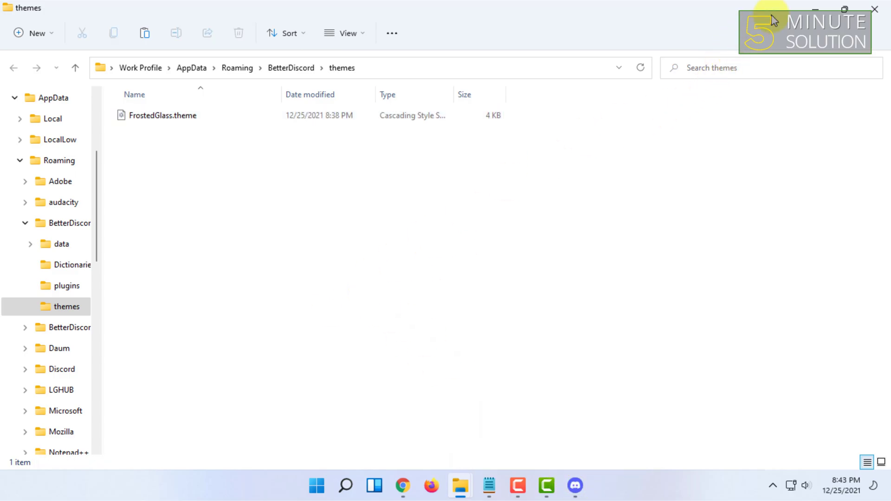
click(816, 7)
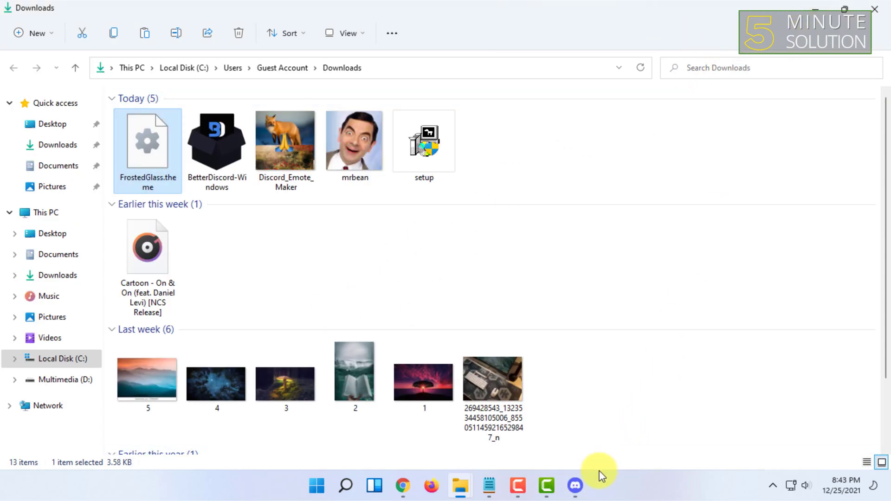
Step: Switch to Discord, enable the Frosted Glass theme and close the user settings to return to the Friends page
click(571, 489)
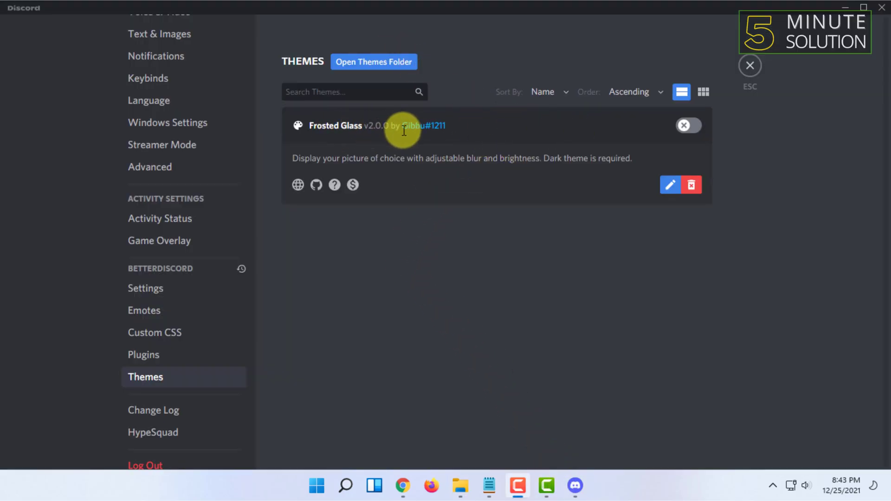
click(685, 128)
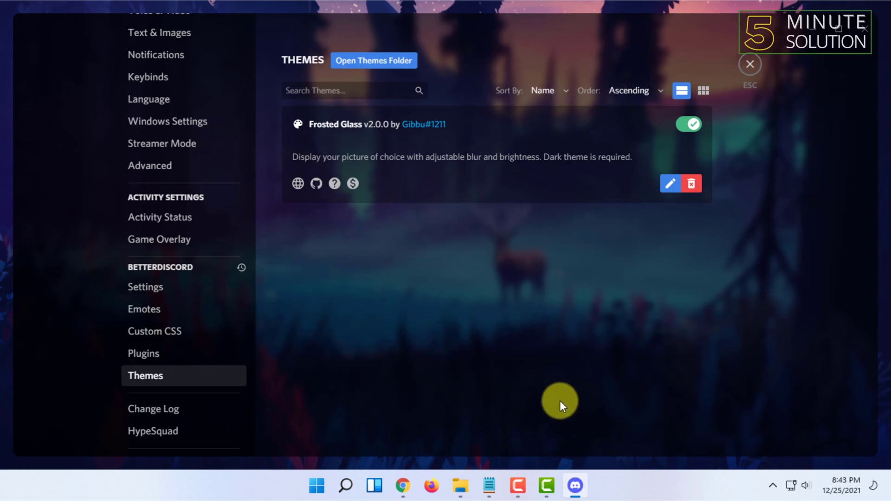
click(838, 29)
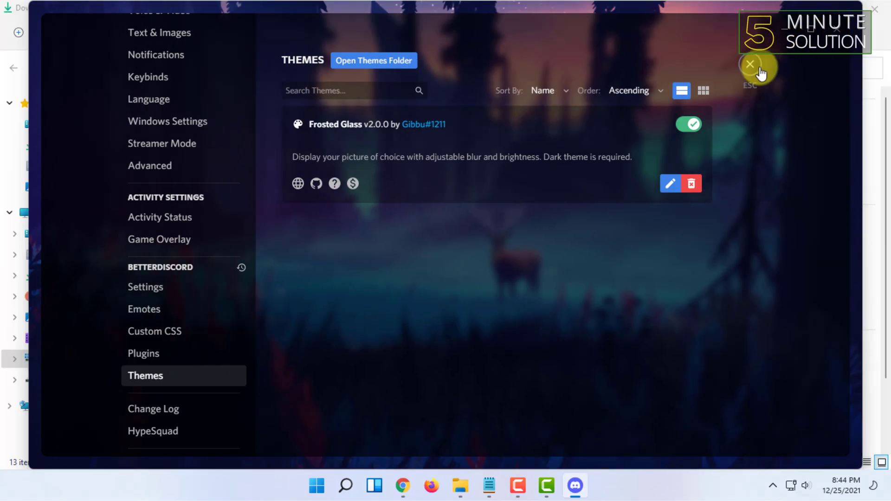
click(816, 31)
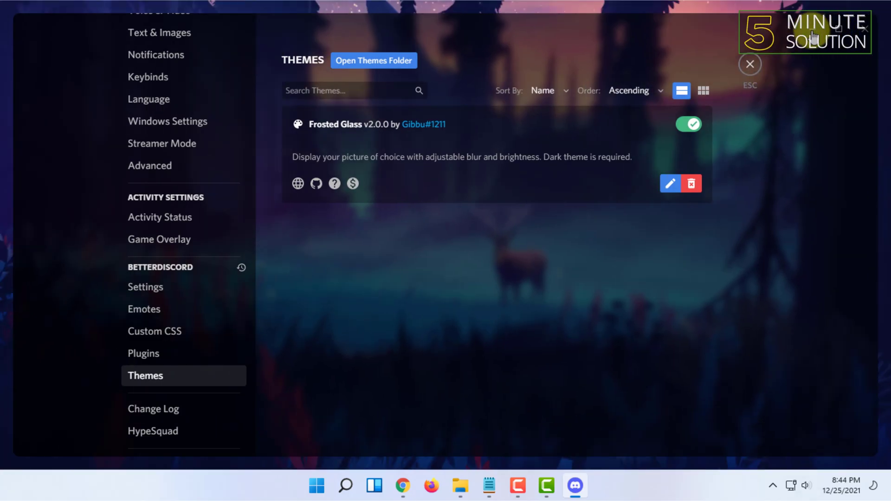
click(755, 70)
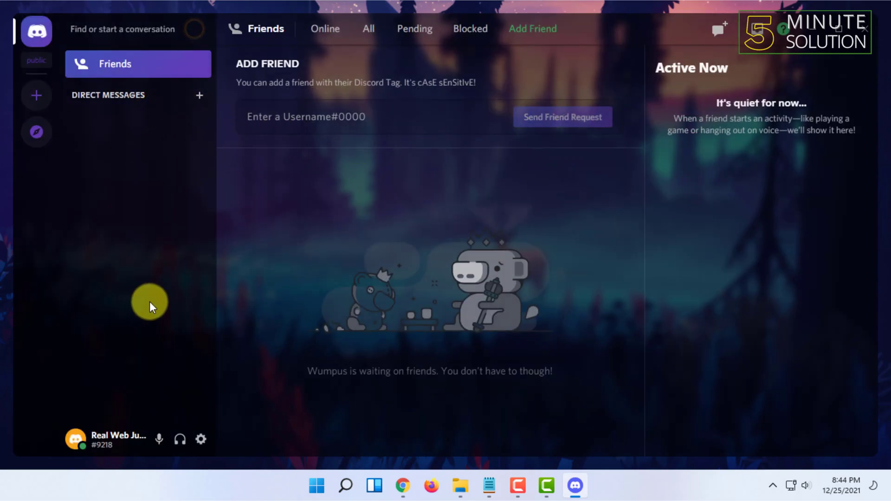